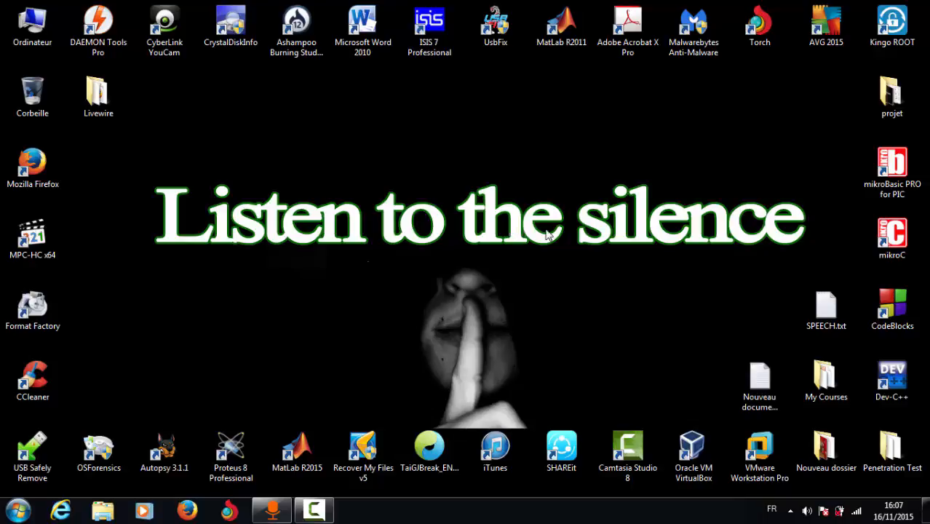
- Open Oracle VM VirtualBox and start creating a new virtual machine named Ubuntu
{"action": "left_click", "coordinate": [694, 446]}
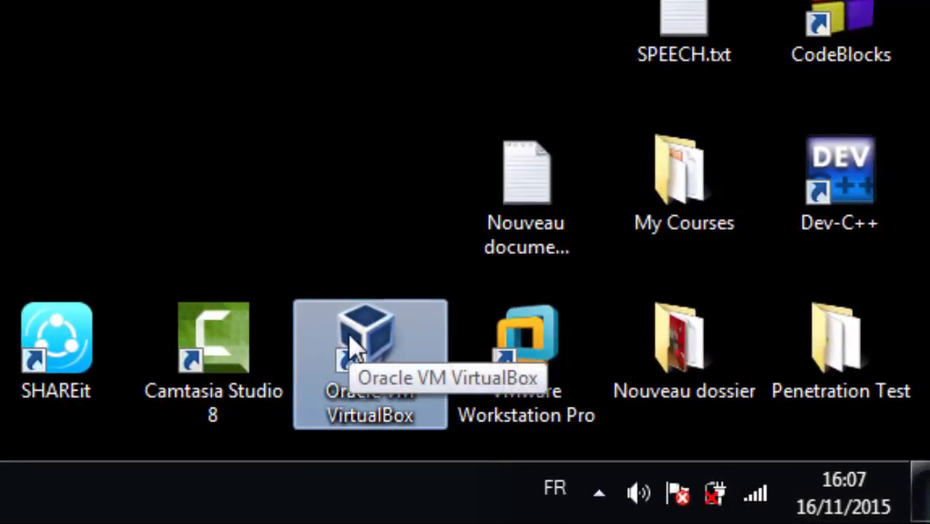
{"action": "double_click", "coordinate": [353, 348]}
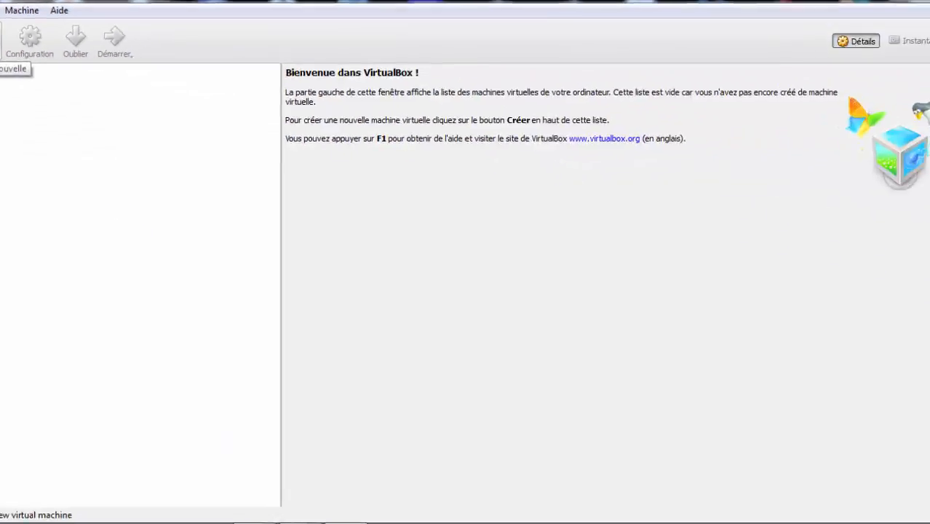
{"action": "left_click", "coordinate": [74, 183]}
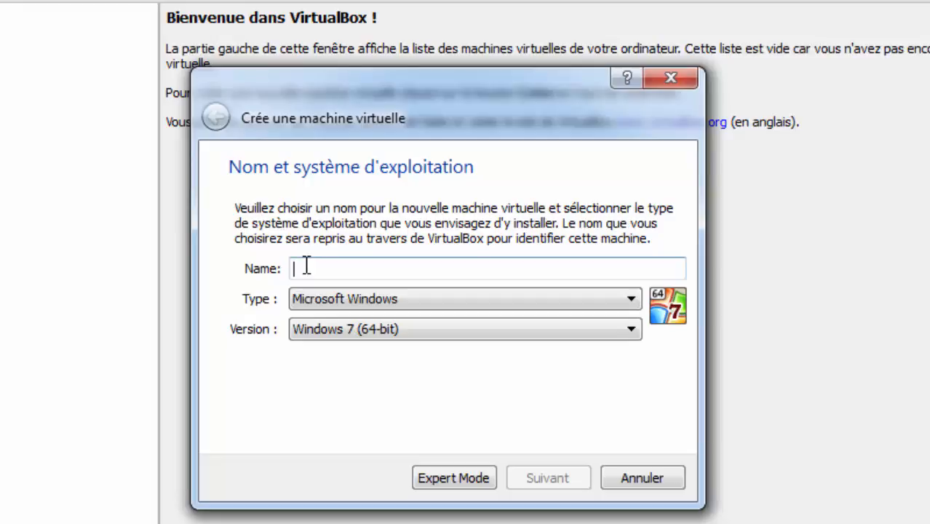
{"action": "type", "text": "Ub"}
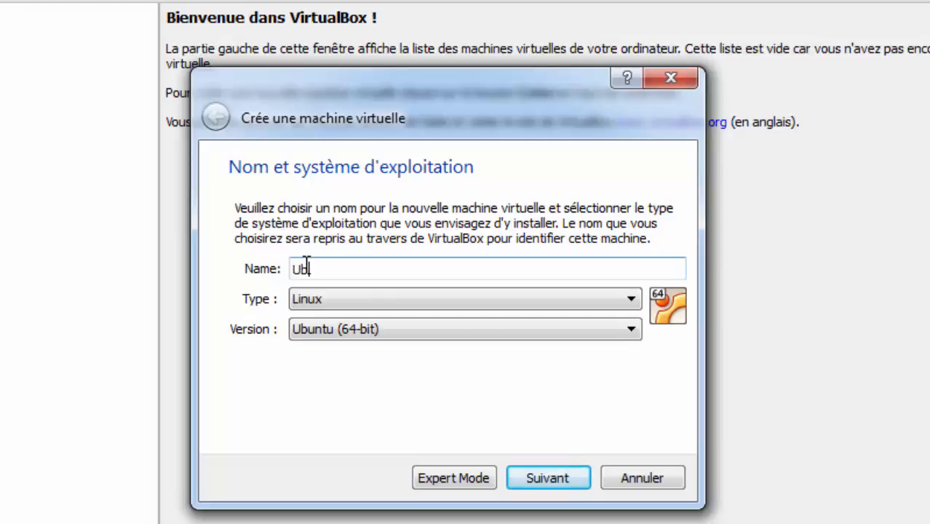
{"action": "type", "text": "untu"}
- Choose Linux as the operating system type and Ubuntu (64-bit) as the version, and continue to the memory settings
{"action": "left_click", "coordinate": [333, 306]}
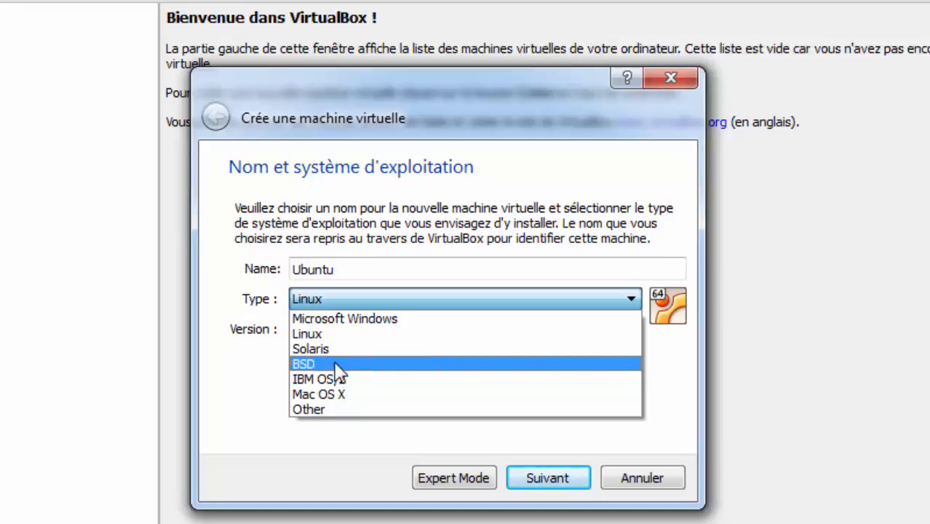
{"action": "left_click", "coordinate": [336, 334]}
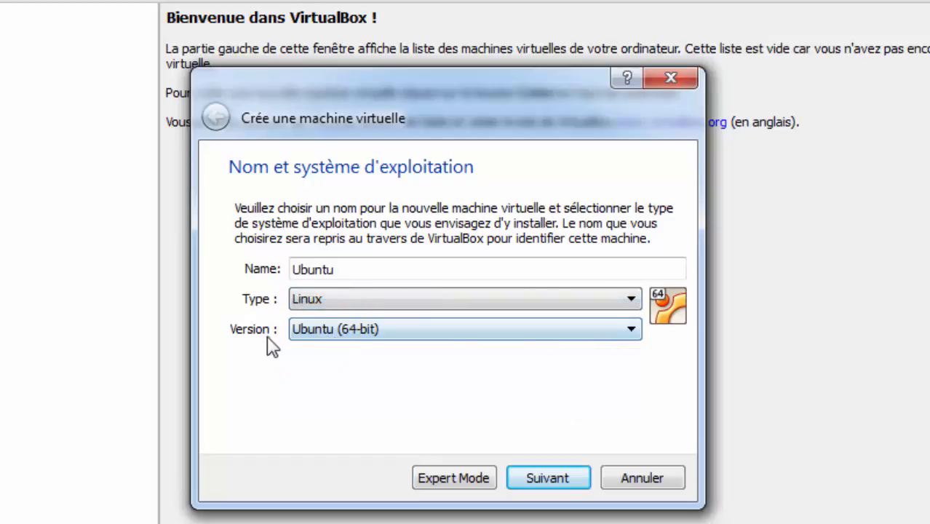
{"action": "left_click", "coordinate": [357, 338]}
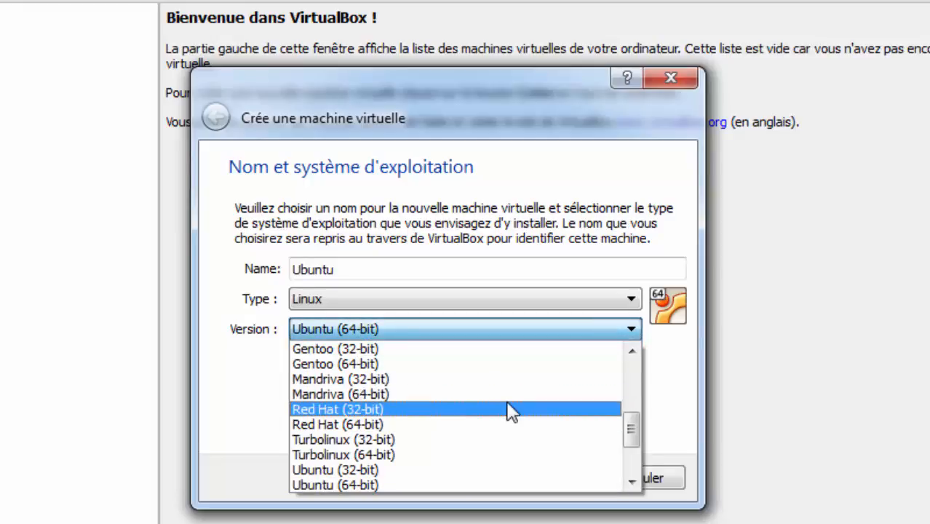
{"action": "mouse_move", "coordinate": [633, 440]}
{"action": "left_mouse_down"}
{"action": "mouse_move", "coordinate": [640, 373]}
{"action": "mouse_move", "coordinate": [616, 498]}
{"action": "mouse_move", "coordinate": [629, 449]}
{"action": "left_mouse_up"}
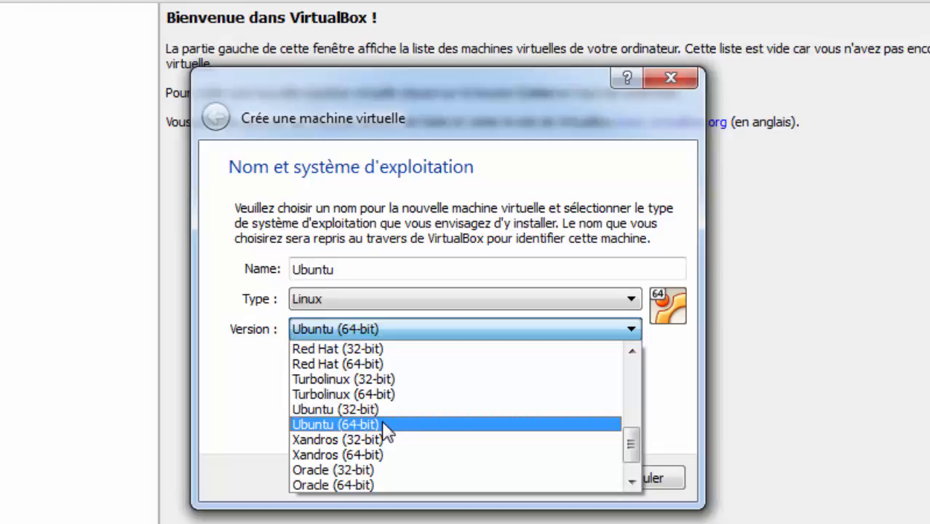
{"action": "left_click", "coordinate": [333, 426]}
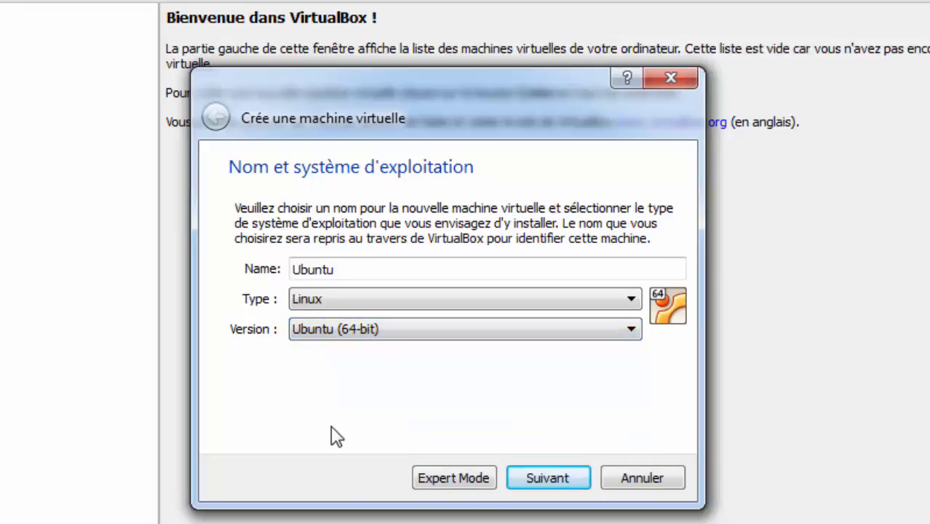
{"action": "left_click", "coordinate": [539, 479]}
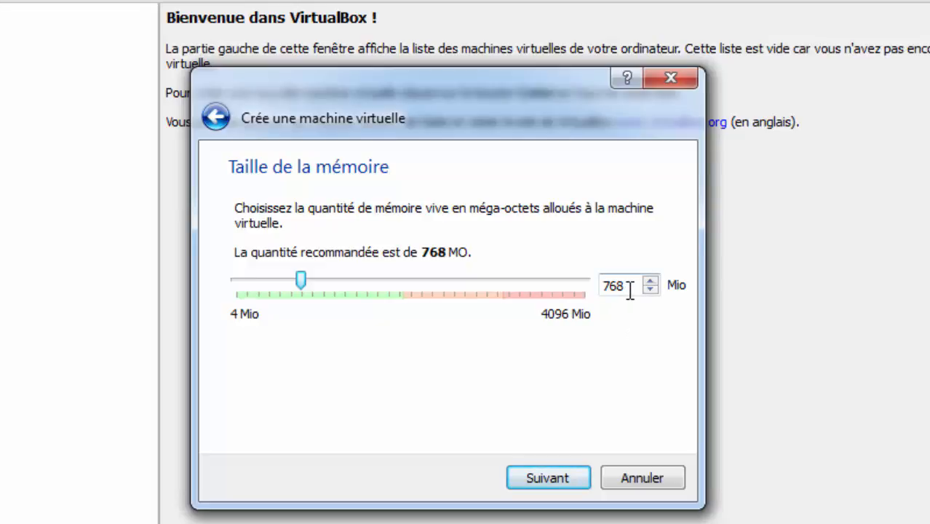
- Allocate 512 MB of memory to the new virtual machine and continue to the hard disk options
{"action": "left_click_drag", "start_coordinate": [627, 285], "coordinate": [600, 285]}
{"action": "type", "text": "512"}
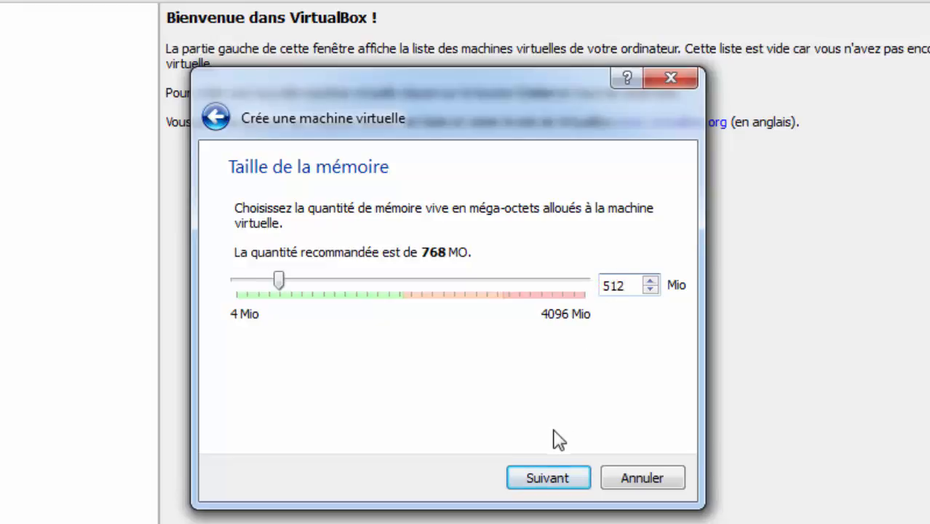
{"action": "left_click", "coordinate": [534, 484]}
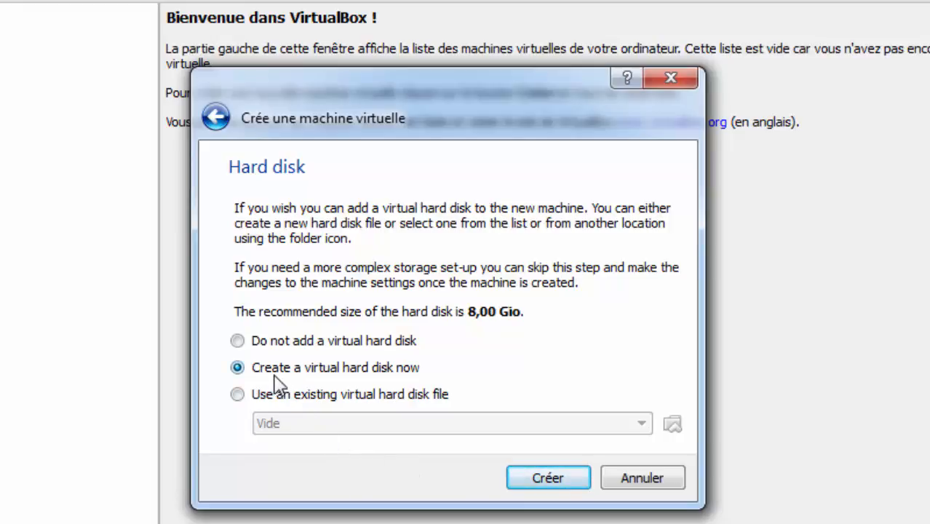
- Create a virtual hard disk for the machine with the VMDK file type and fixed-size storage
{"action": "left_click", "coordinate": [546, 480]}
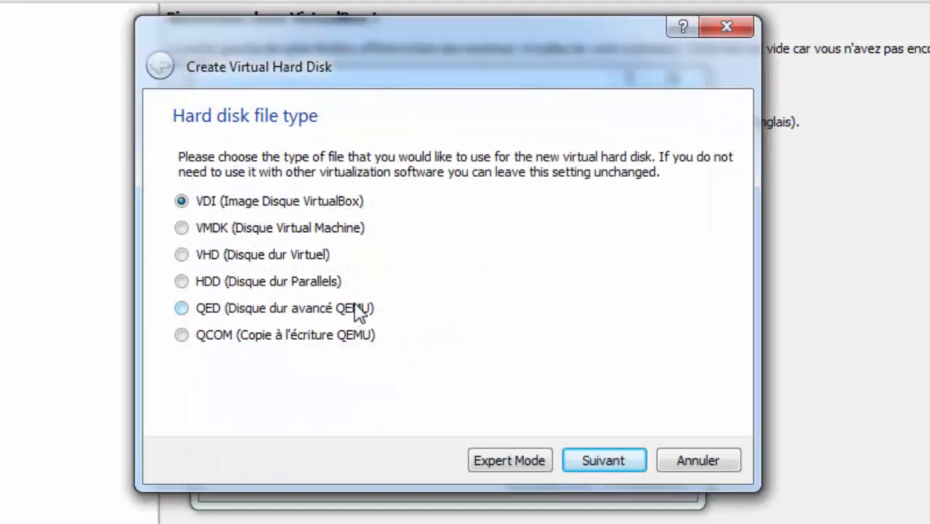
{"action": "left_click", "coordinate": [268, 230]}
{"action": "left_click", "coordinate": [609, 462]}
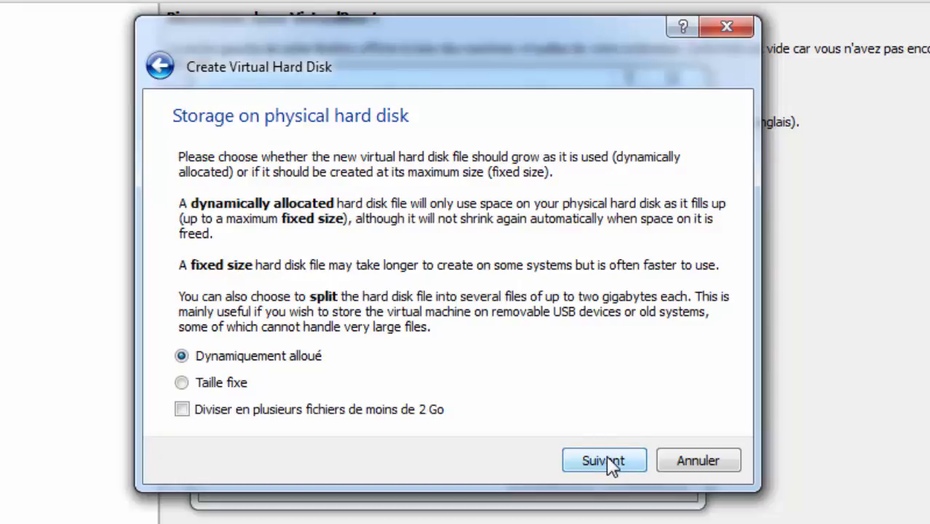
{"action": "left_click", "coordinate": [216, 386]}
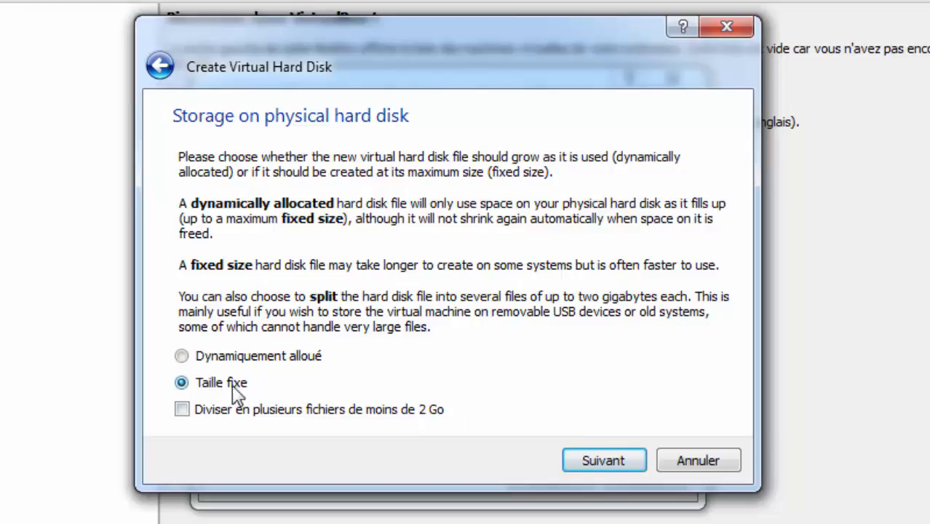
{"action": "left_click", "coordinate": [615, 464]}
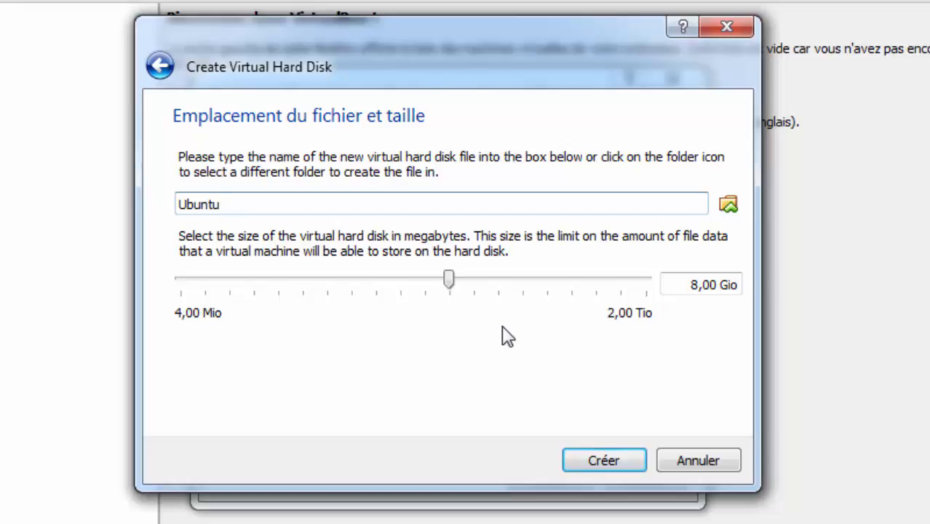
- Set the virtual hard disk size to 10 GB and create the disk
{"action": "left_click", "coordinate": [688, 283]}
{"action": "key", "text": "Delete"}
{"action": "type", "text": "10"}
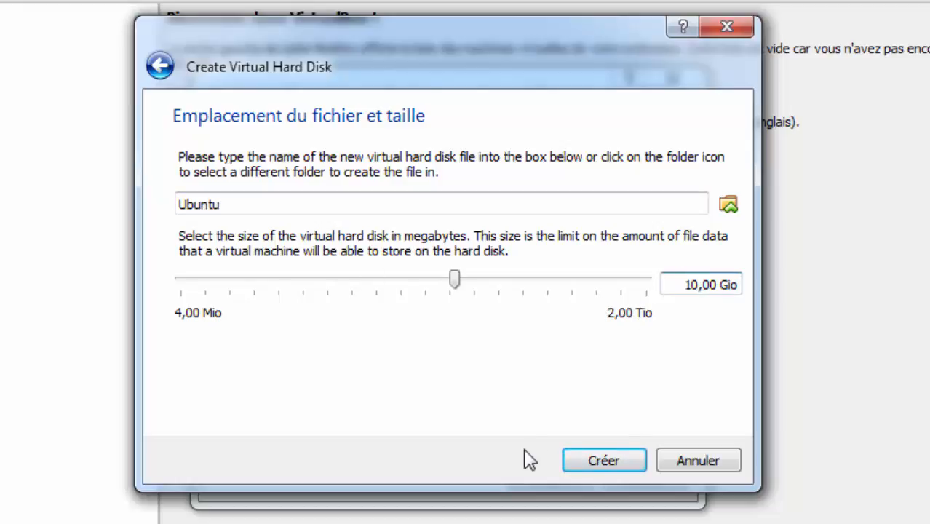
{"action": "left_click", "coordinate": [606, 465]}
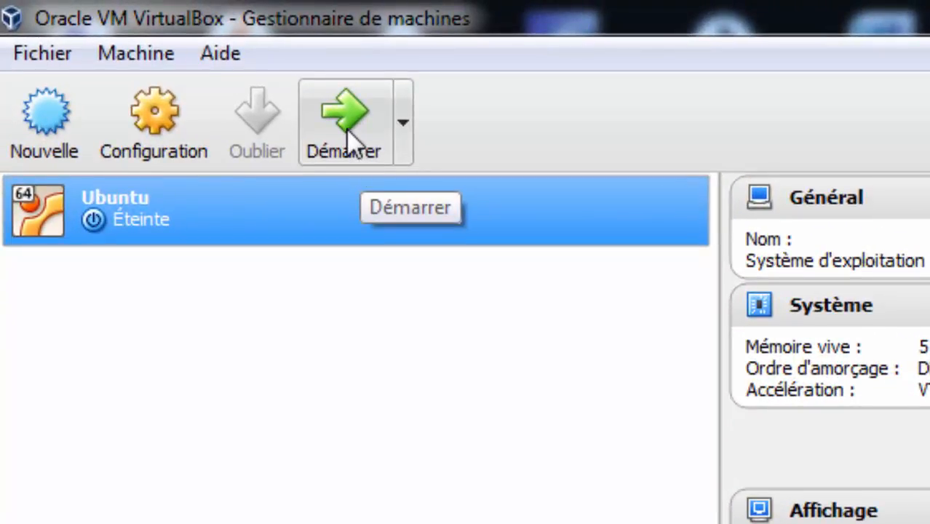
- Start the Ubuntu virtual machine with host drive F: as its startup disk
{"action": "left_click", "coordinate": [348, 135]}
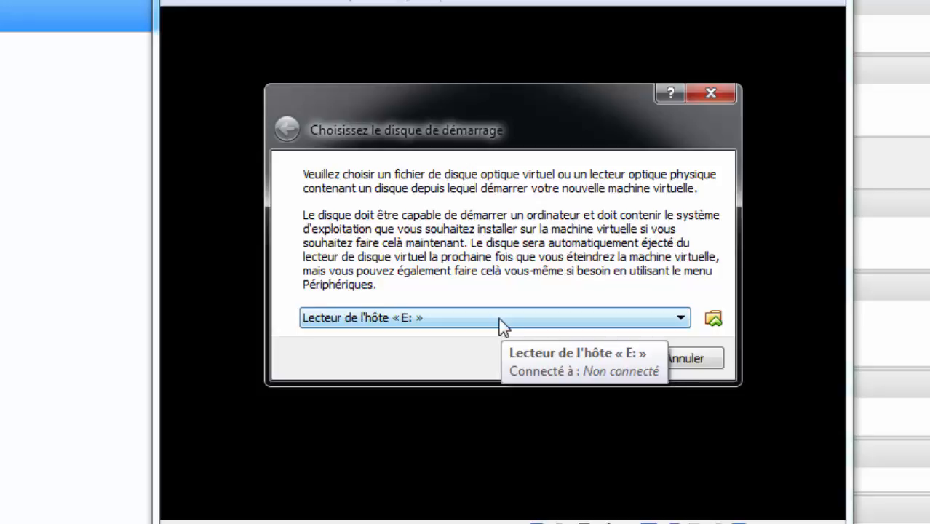
{"action": "left_click", "coordinate": [499, 319]}
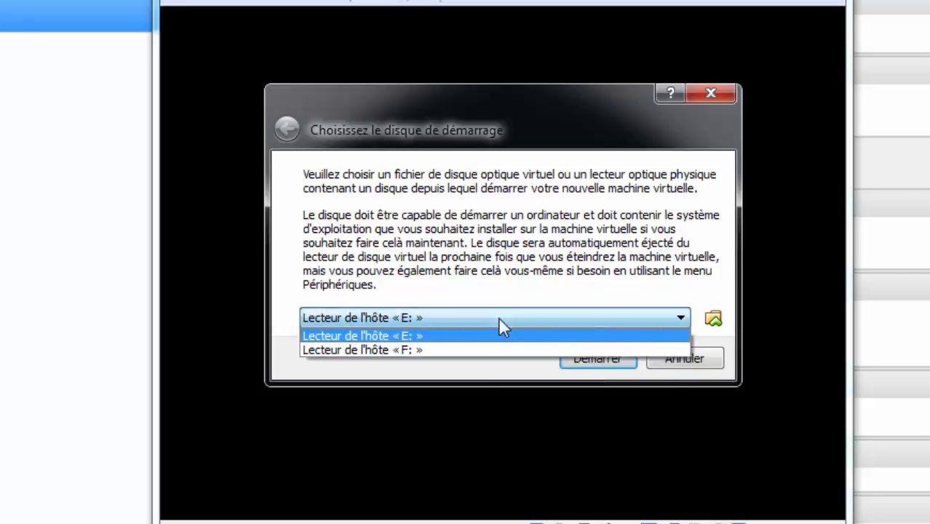
{"action": "left_click", "coordinate": [451, 352]}
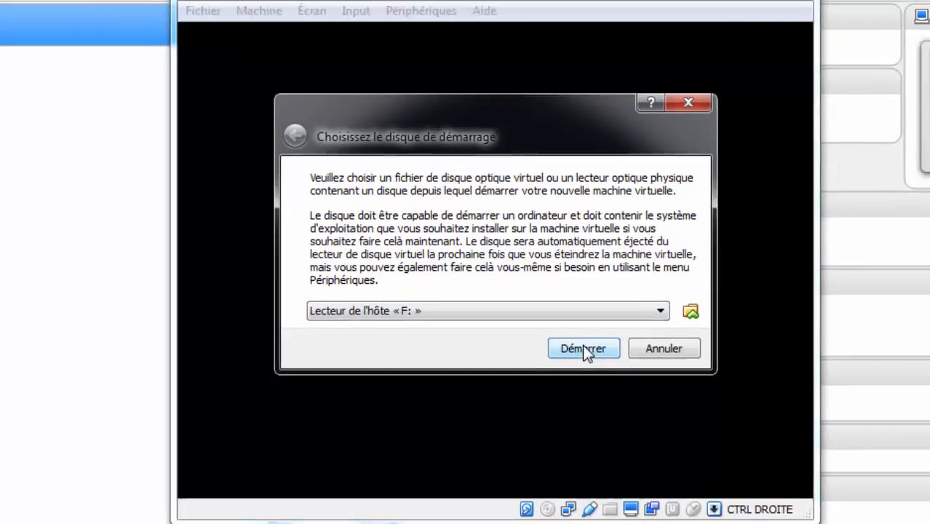
{"action": "left_click", "coordinate": [597, 357]}
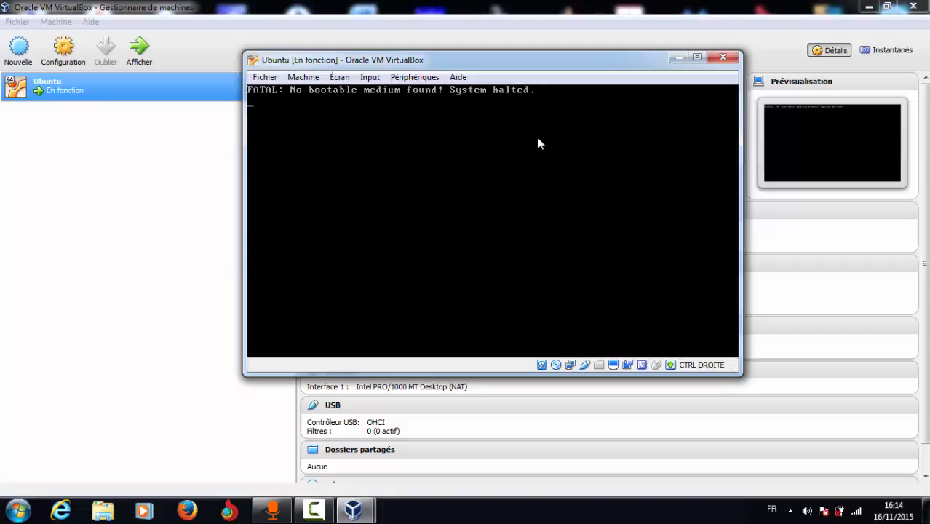
- Power off the running Ubuntu virtual machine and close the VirtualBox manager
{"action": "left_click", "coordinate": [723, 57]}
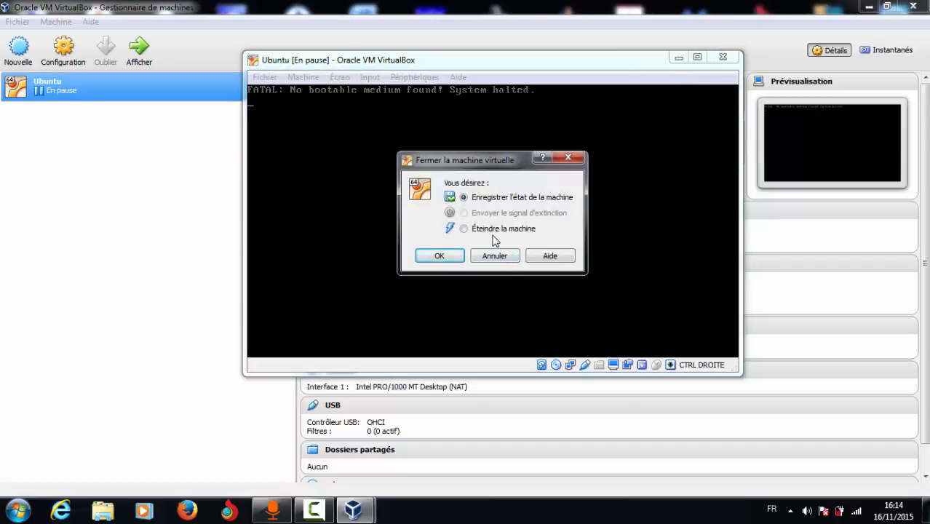
{"action": "left_click", "coordinate": [481, 230]}
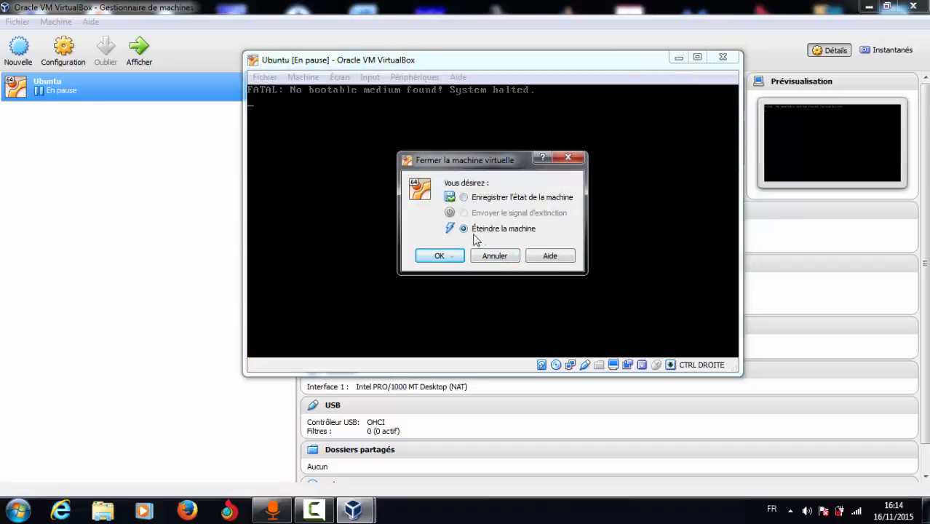
{"action": "left_click", "coordinate": [436, 258]}
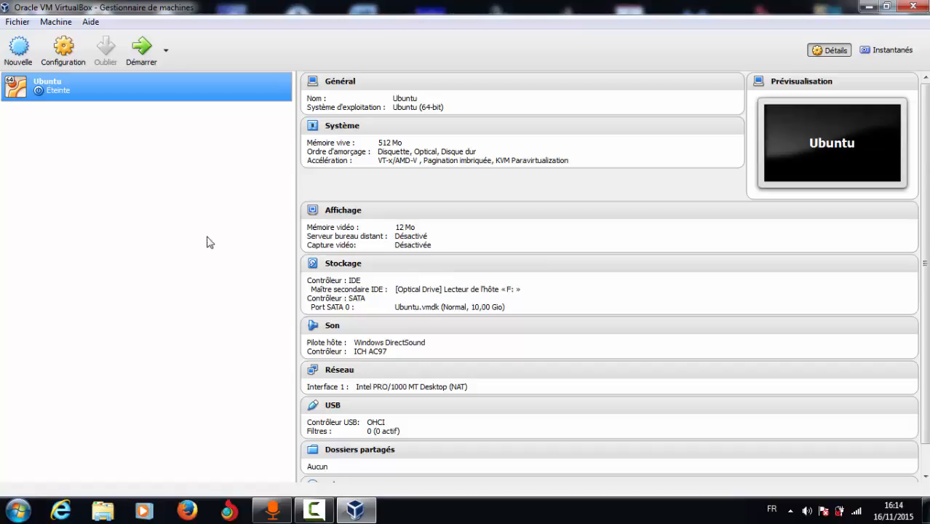
{"action": "left_click", "coordinate": [918, 5]}
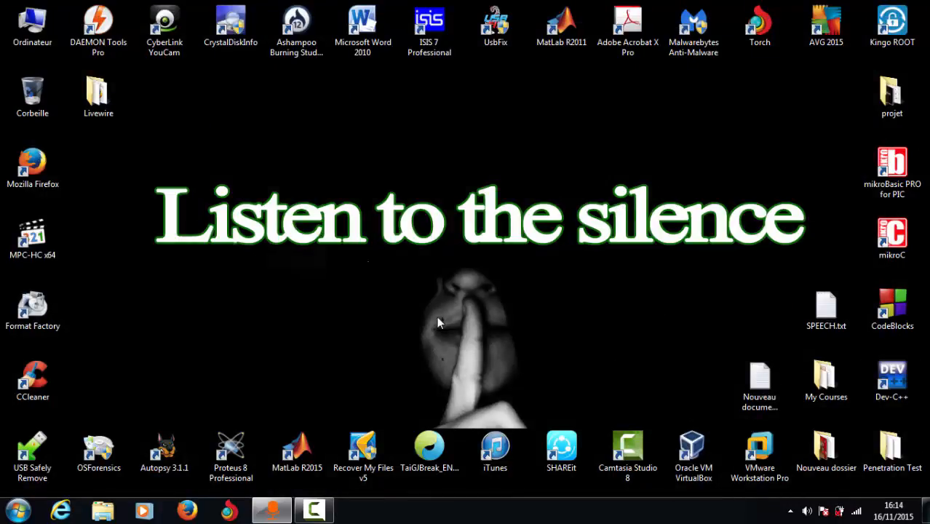